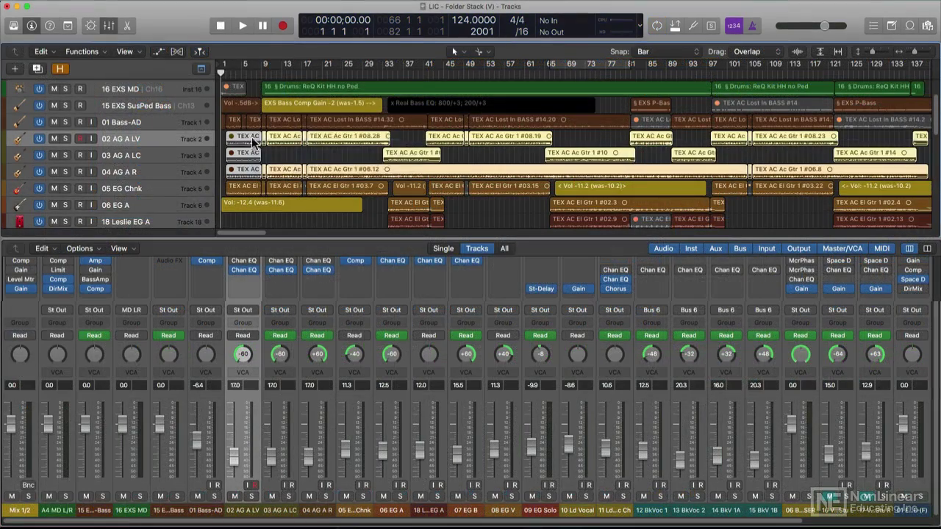
Pack the selected regions on tracks 02 AG A LV, 03 AG A LC and 04 AG A R into a folder.
right_click(416, 358)
mouse_move(419, 338)
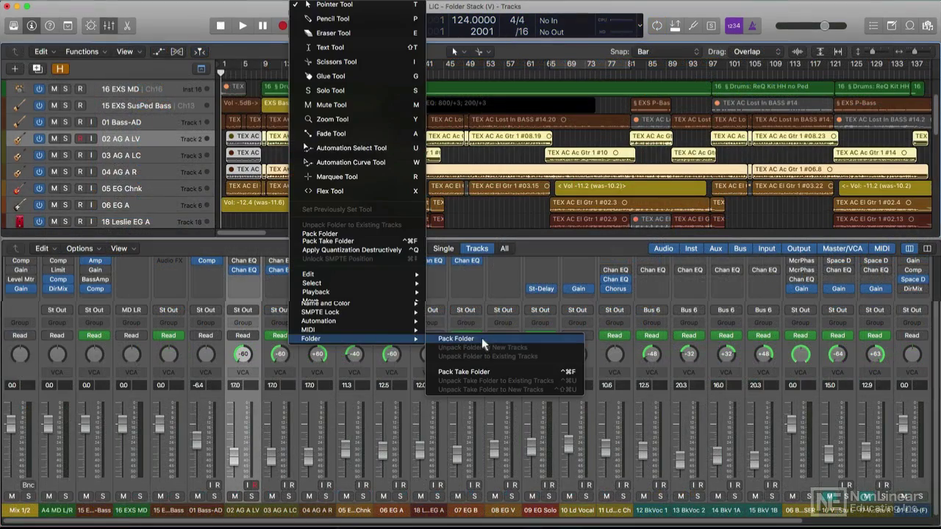
click(481, 337)
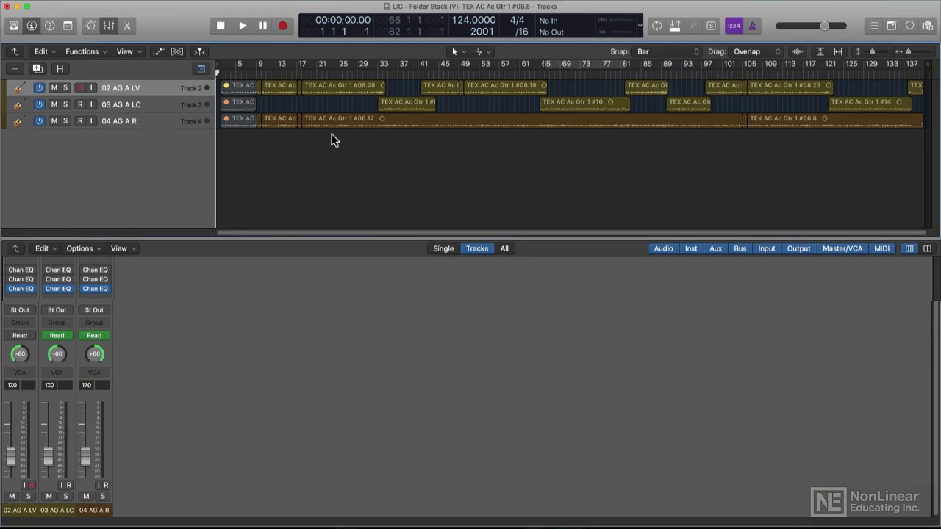
Return to the main arrangement and unpack the guitar folder to its existing tracks.
click(14, 52)
right_click(270, 149)
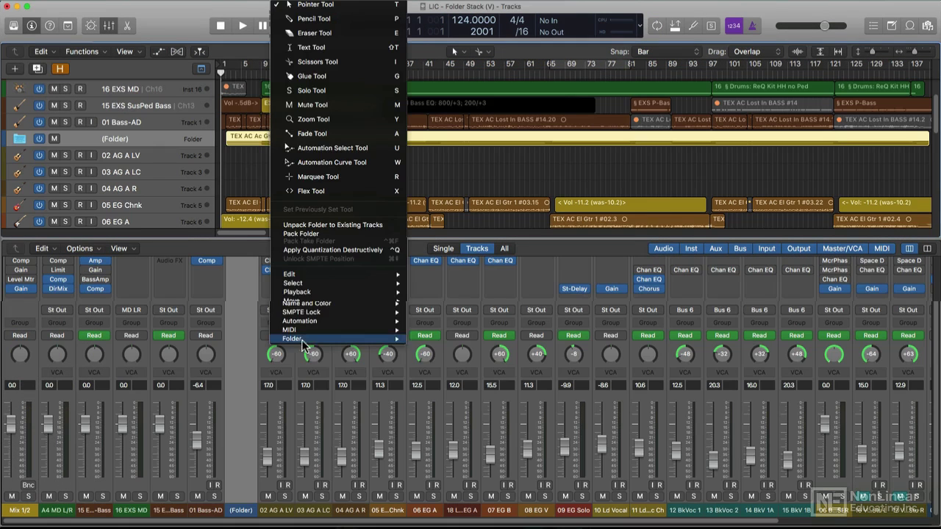
mouse_move(309, 339)
click(531, 356)
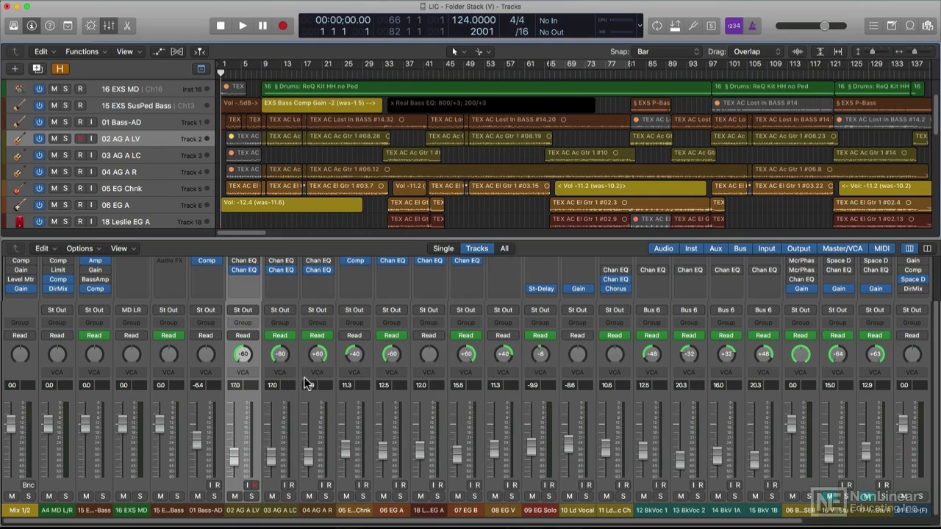
Add channel strips 03 AG A LC, 04 AG A R, 06 EG A and 18 Leslie EG A to the mixer selection.
shift+click(291, 401)
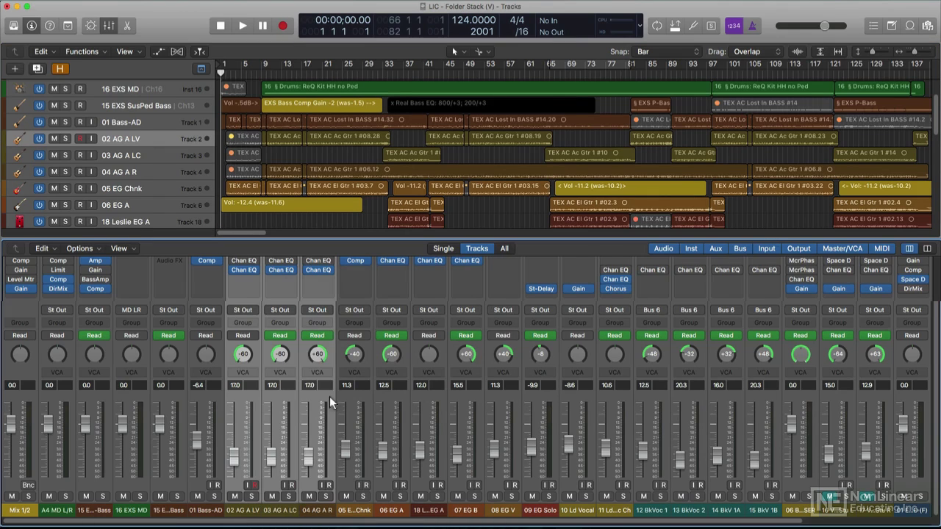
shift+click(330, 402)
shift+click(398, 402)
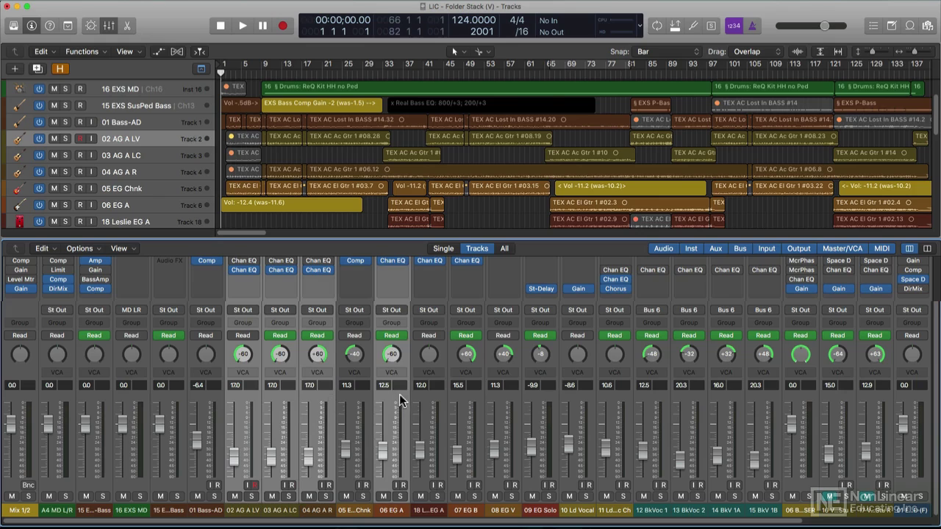
shift+click(434, 397)
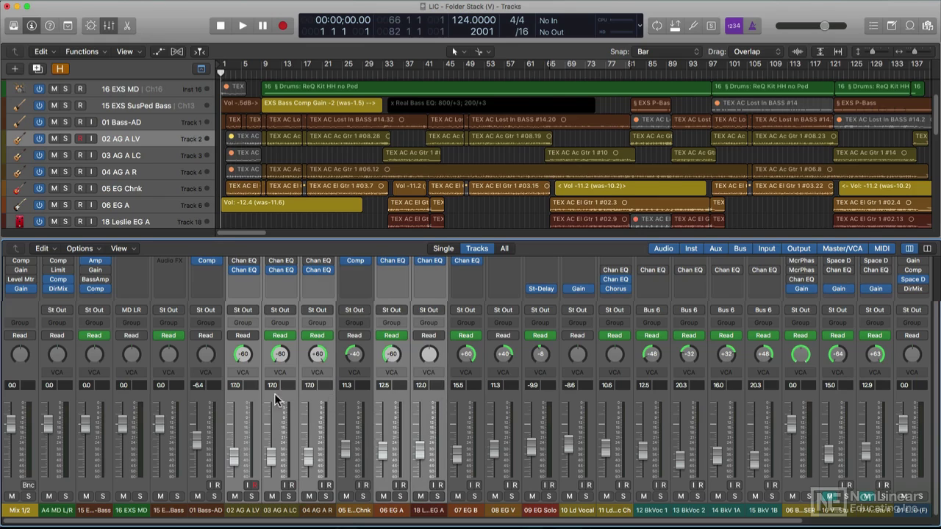
Select channel strips 02 AG A LV through 06 EG A, switch their solo on and off, and slightly adjust their volume together.
drag(279, 400, 389, 407)
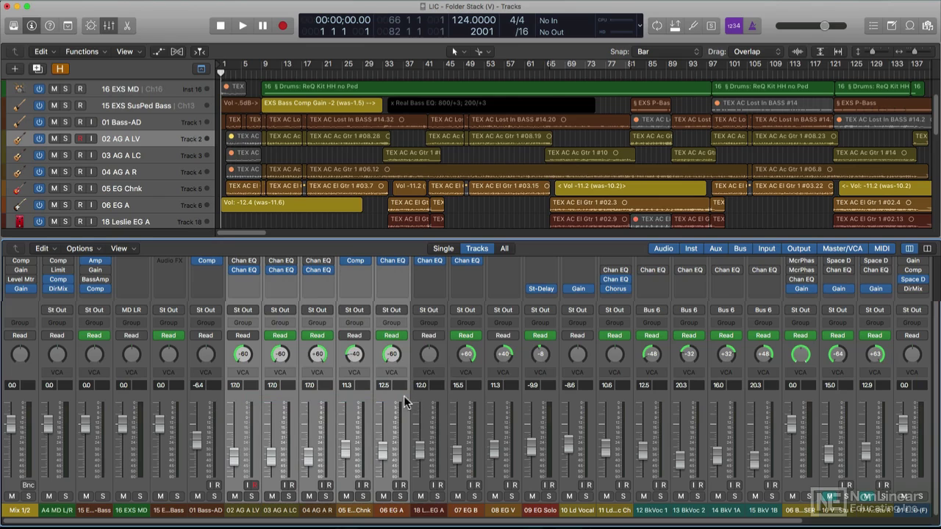
click(289, 497)
click(289, 497)
drag(233, 451, 234, 451)
Assign the selected channel strips to Group 1 and open its group settings.
click(243, 323)
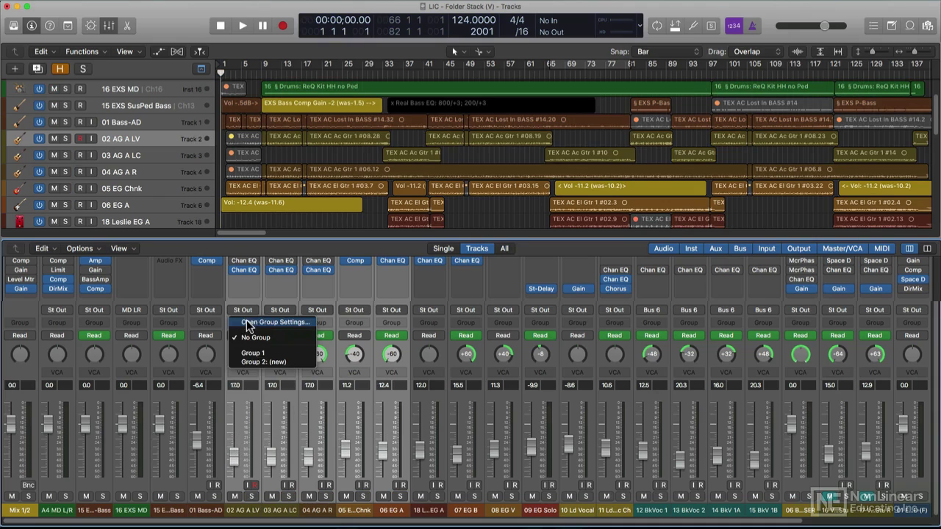
click(277, 355)
click(243, 323)
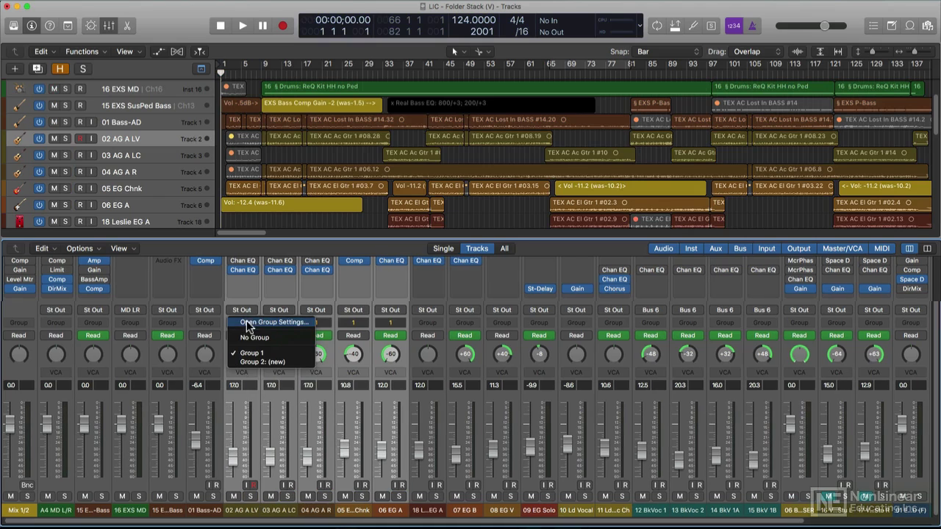
click(260, 324)
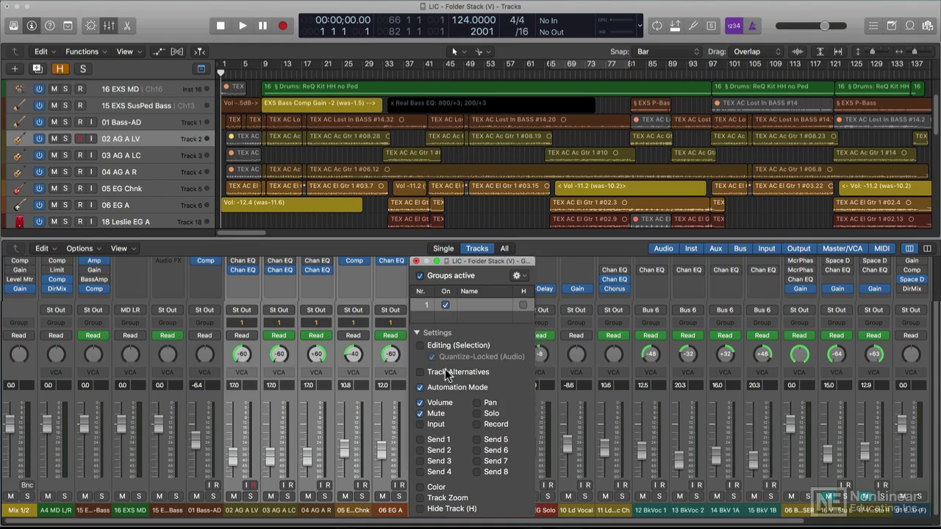
Create a new VCA for the 02 AG A LV, 03 AG A LC and 04 AG A R channel strips and try its fader.
click(228, 382)
drag(226, 381, 254, 400)
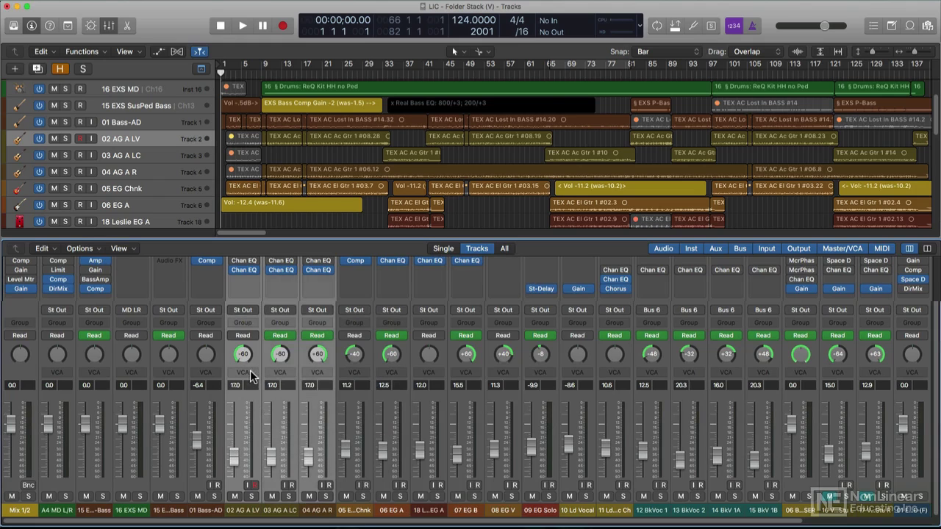
key(super+Right)
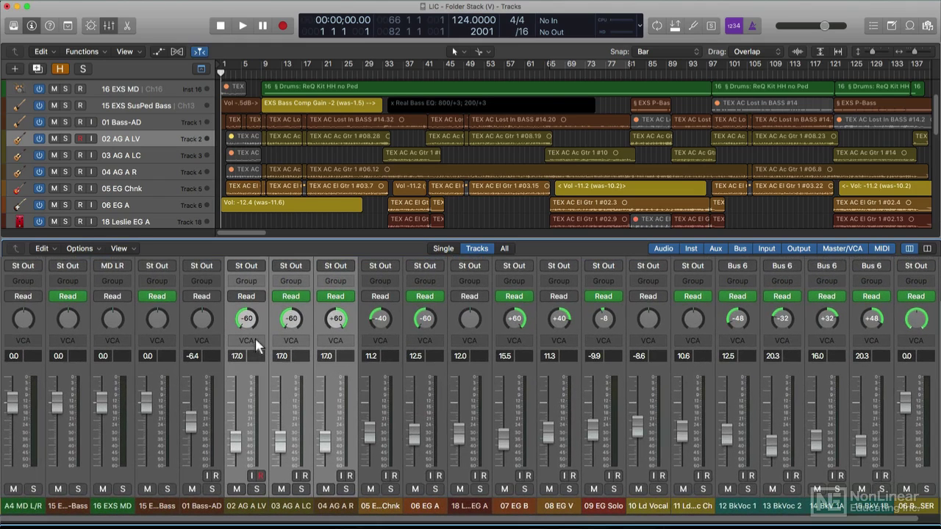
click(255, 339)
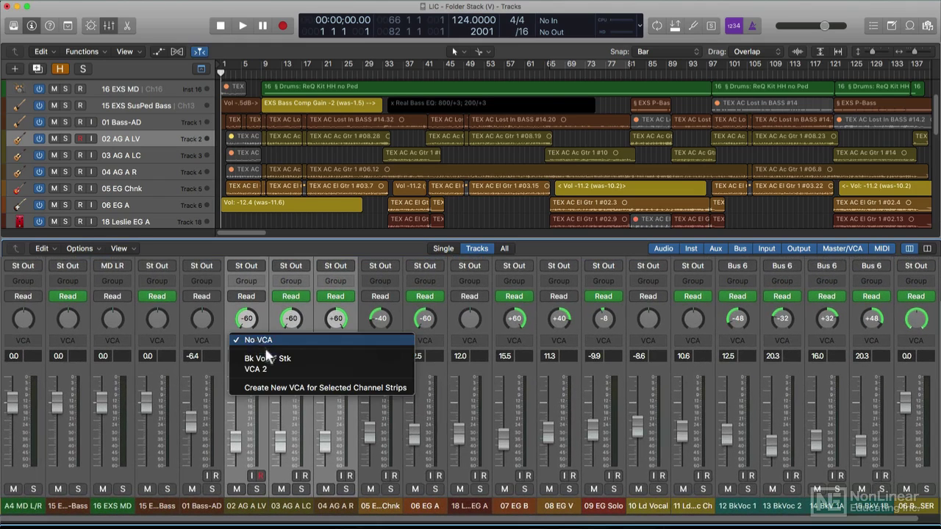
click(289, 390)
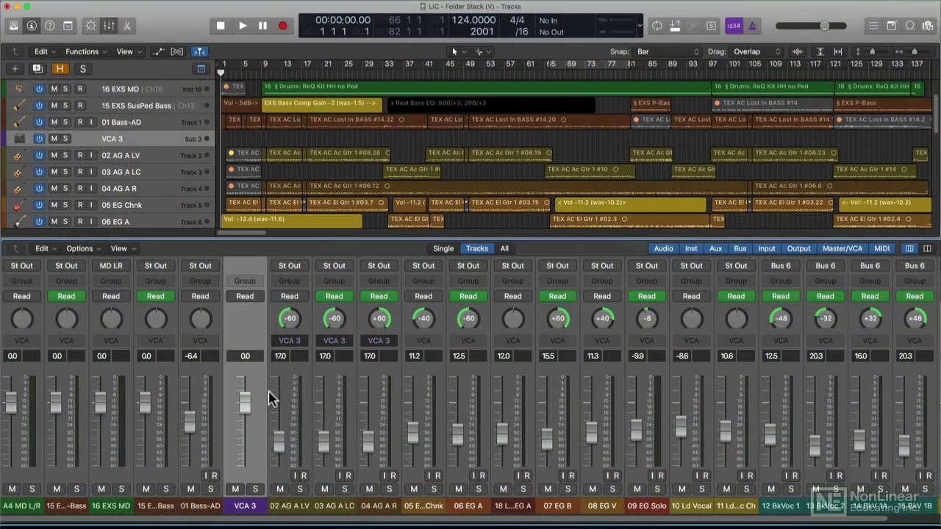
mouse_move(245, 401)
mouse_down()
mouse_move(245, 423)
mouse_move(247, 409)
mouse_up()
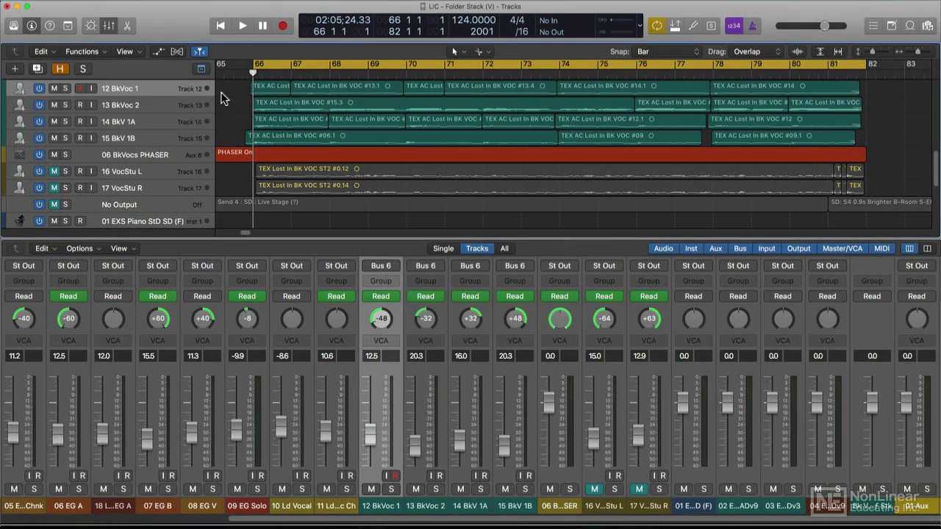
Create a Folder Stack from tracks 12 BkVoc 1 through 15 BkV 1B, and collapse and re-expand it.
shift+click(156, 134)
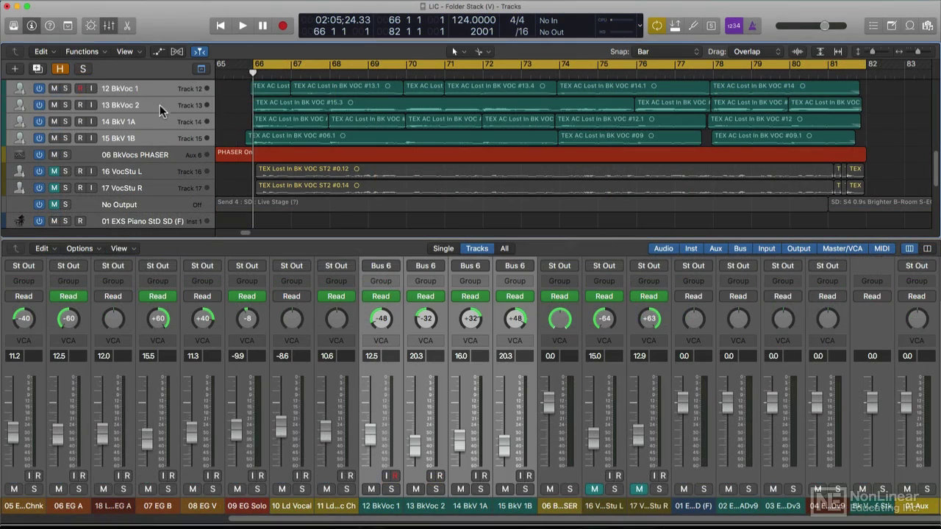
right_click(158, 86)
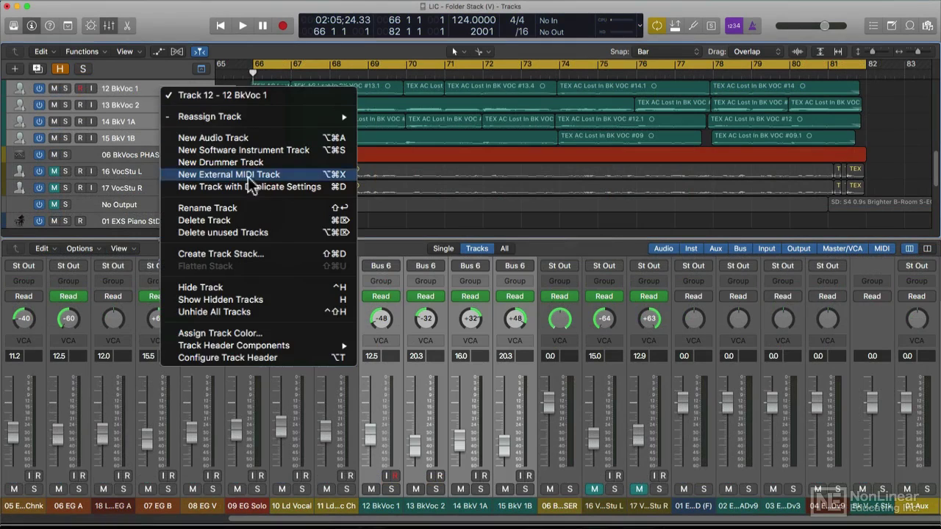
click(297, 254)
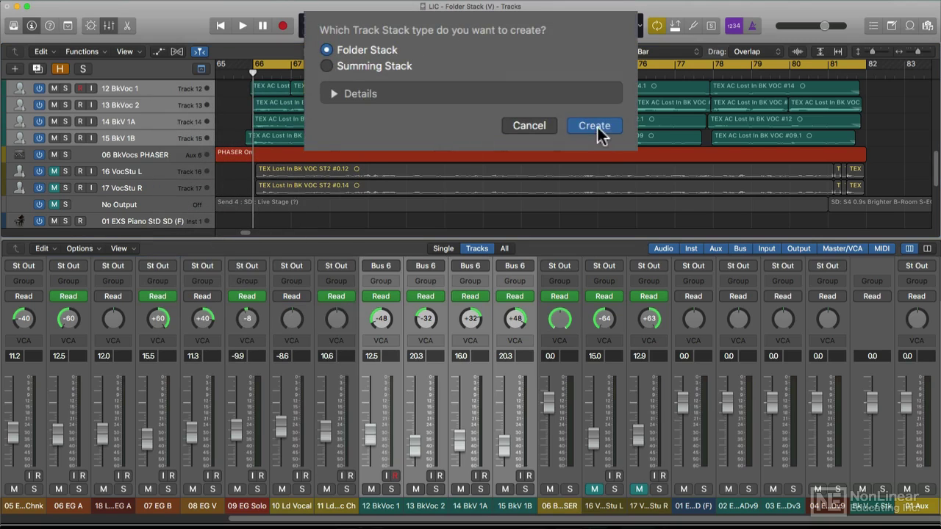
click(598, 127)
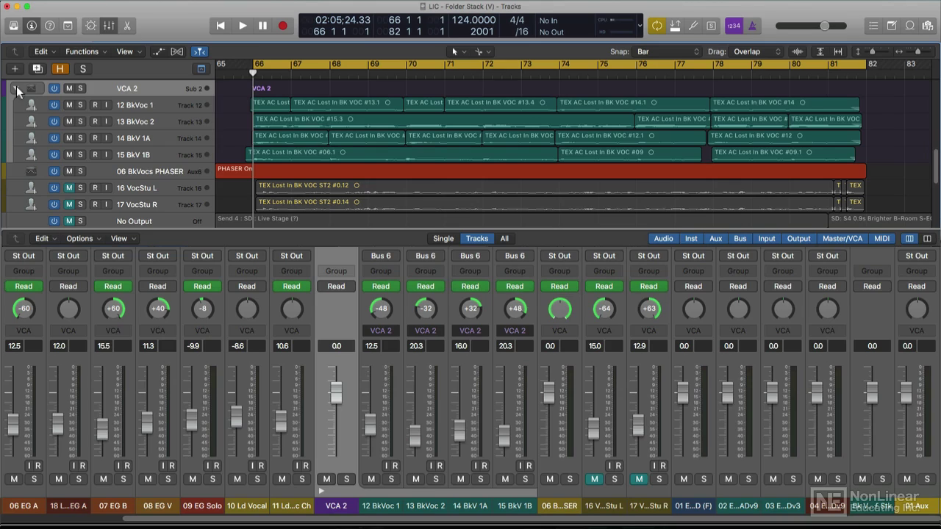
click(16, 89)
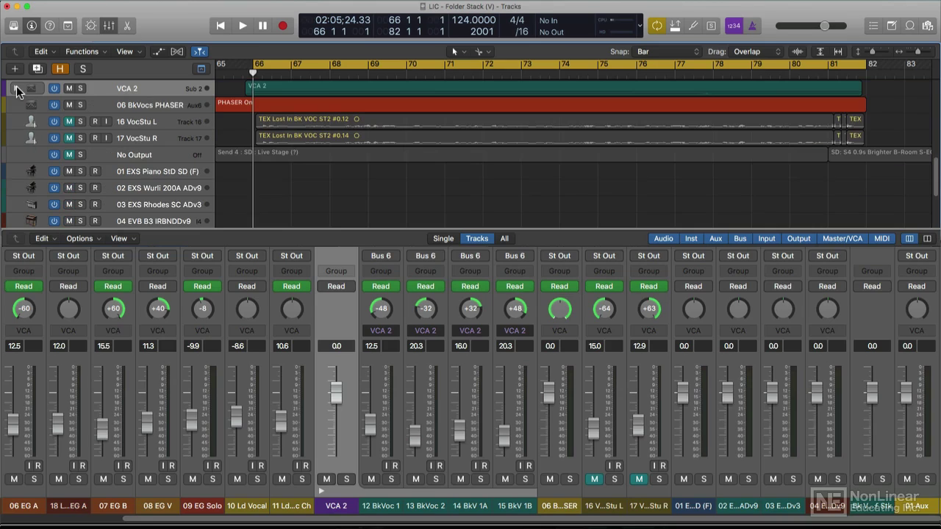
click(16, 89)
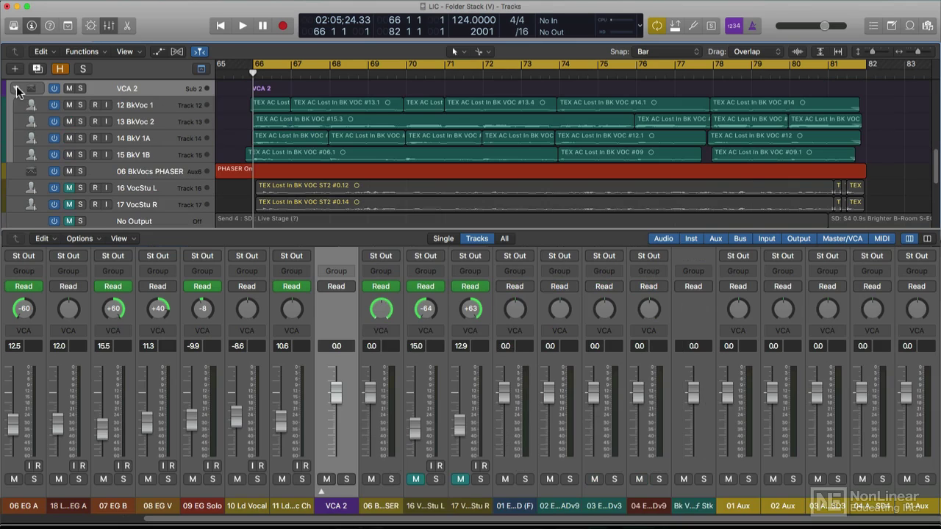
Solo the VCA 2 folder stack and the 11 LdVoc Ch track, leaving VCA 2 selected.
click(81, 89)
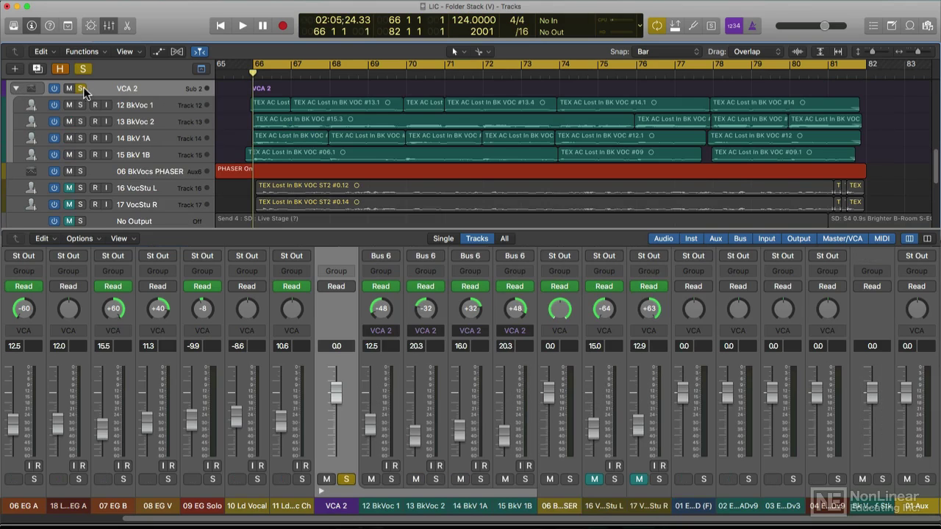
key(Up)
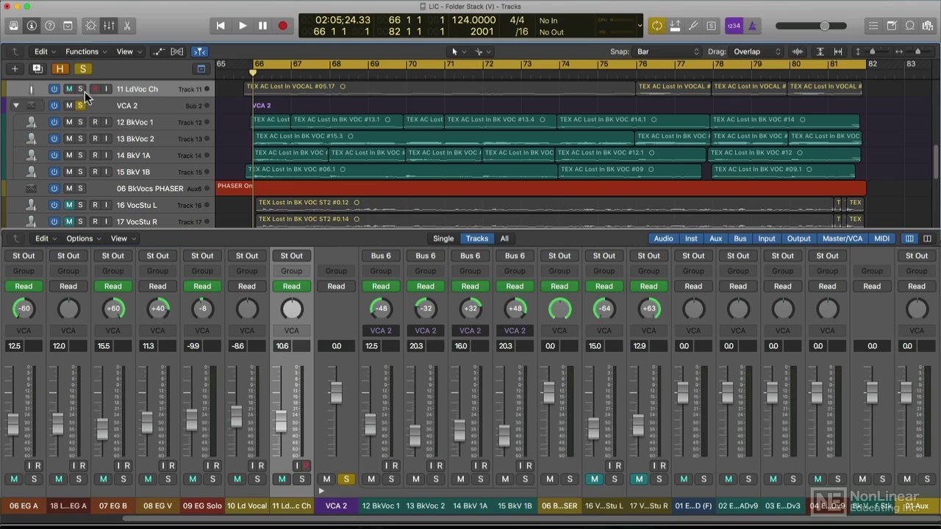
click(81, 88)
click(151, 105)
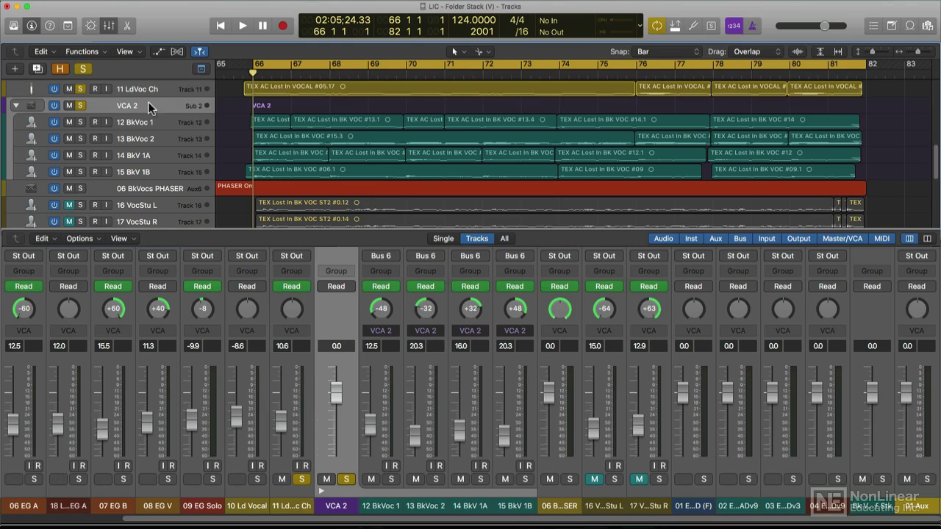
Audition the vocals in playback, trying the VCA 2 fader and switching the 11 LdVoc Ch solo off and back on.
key(space)
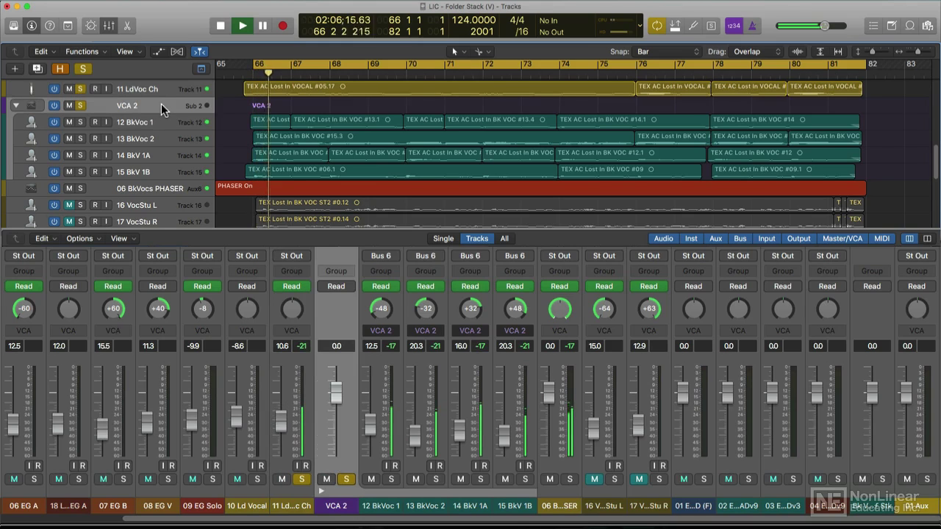
mouse_move(332, 394)
mouse_down()
mouse_move(336, 455)
mouse_move(335, 378)
mouse_move(336, 433)
mouse_move(336, 379)
mouse_move(336, 395)
mouse_up()
click(301, 479)
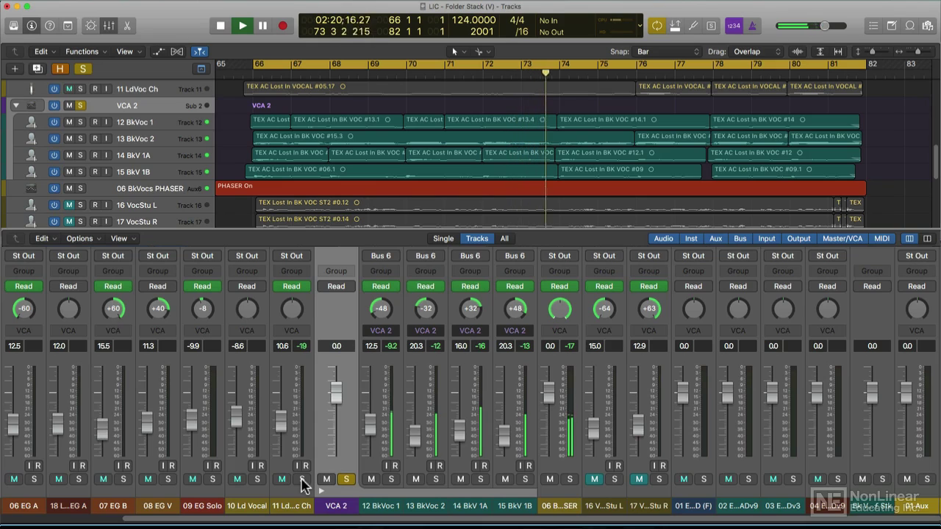
click(301, 479)
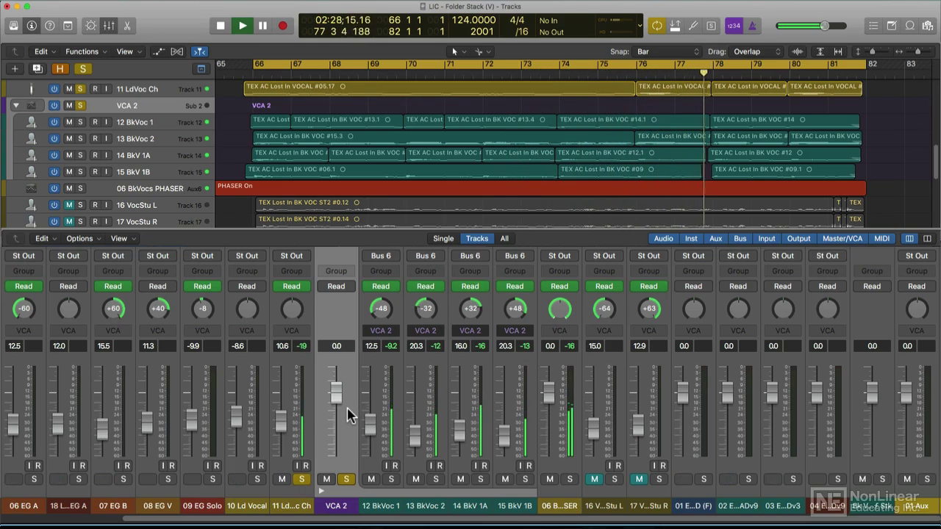
key(space)
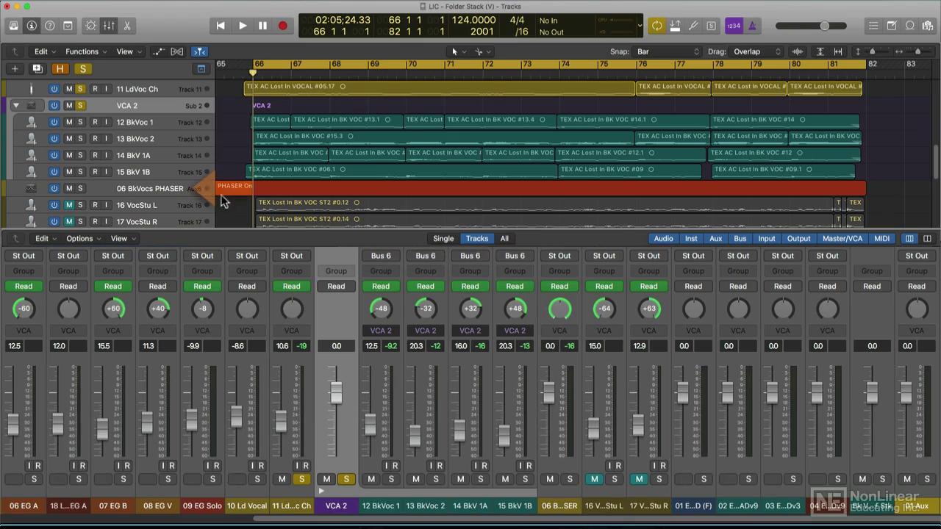
Move the 06 BkVocs PHASER track into the VCA 2 folder stack and select the stack's main track.
drag(165, 187, 168, 171)
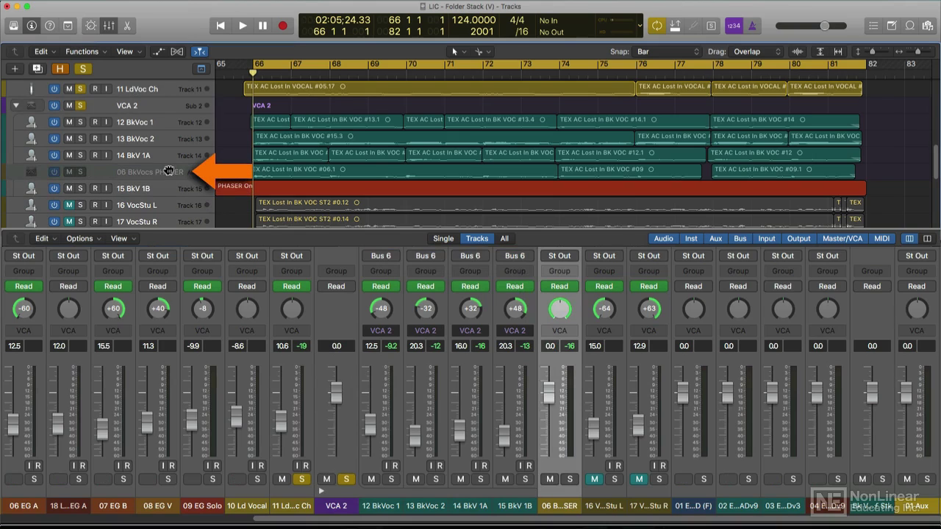
drag(169, 172, 152, 167)
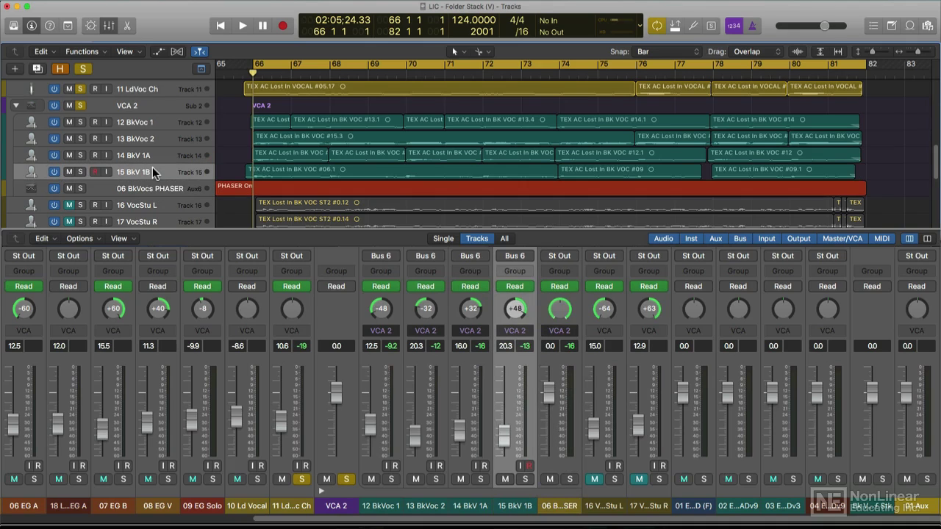
click(152, 109)
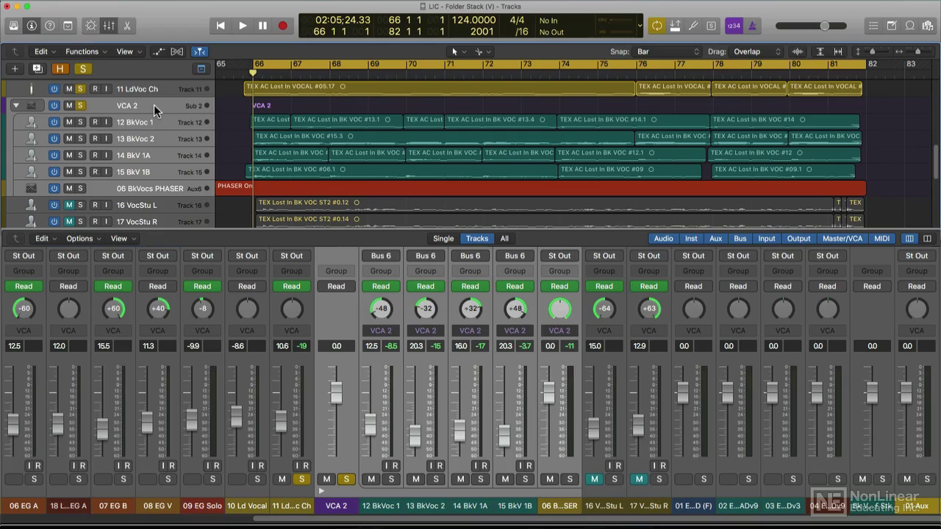
Play the section, pull the VCA 2 fader down to 34.0 and reset it to 0.0.
key(space)
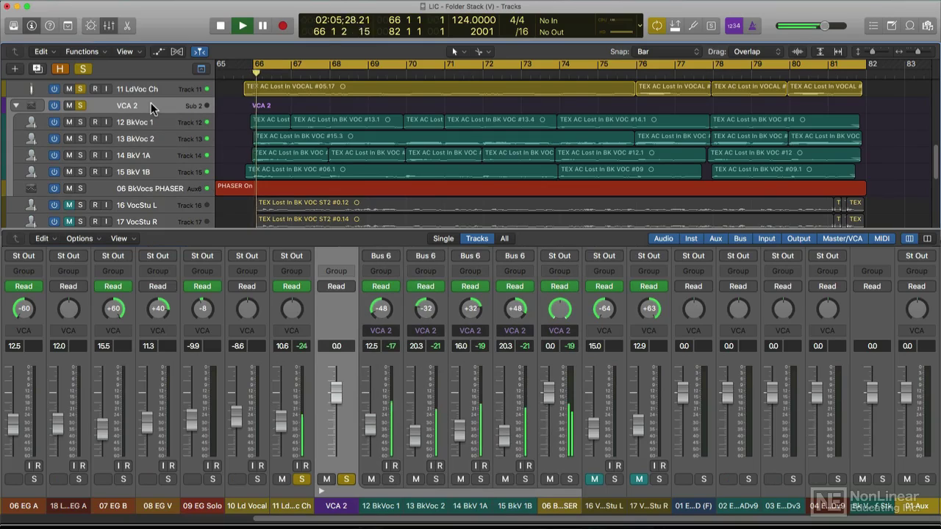
drag(327, 393, 336, 426)
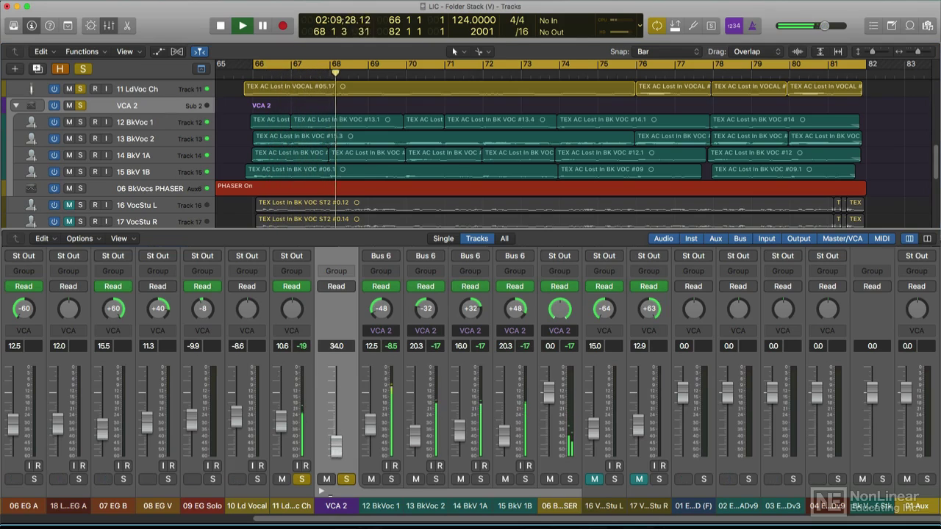
alt+click(337, 447)
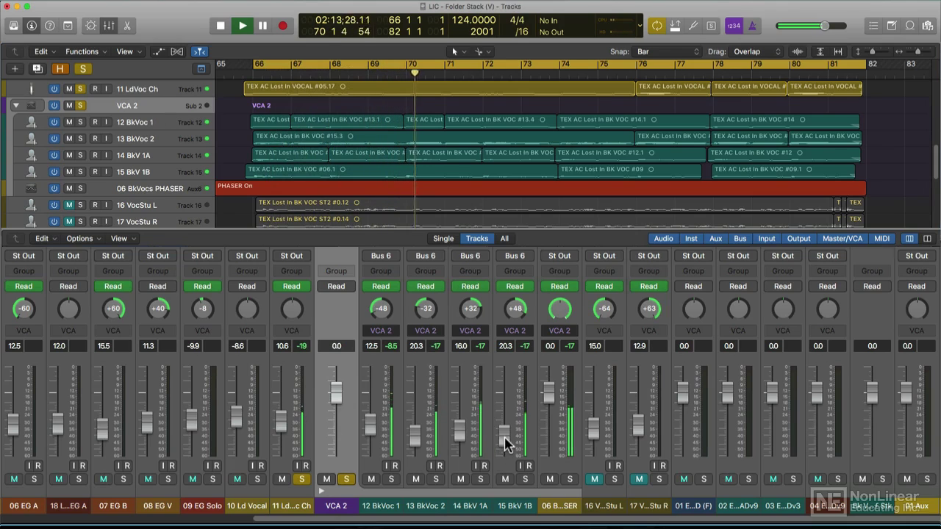
Set the 15 BkV 1B volume to 20.0, and mute and unmute 14 BkV 1A, 15 BkV 1B and 13 BkVoc 2 during playback.
mouse_move(504, 441)
mouse_down()
mouse_move(504, 408)
mouse_move(504, 435)
mouse_up()
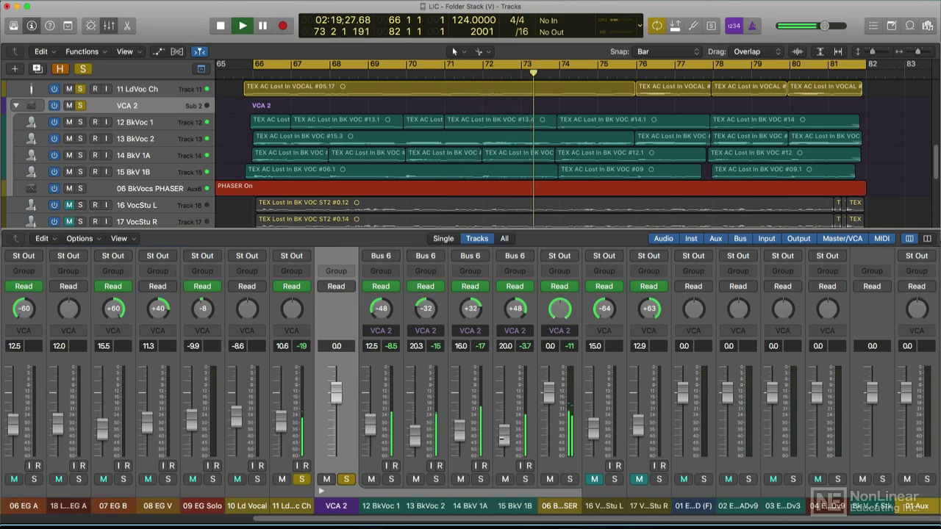
click(460, 479)
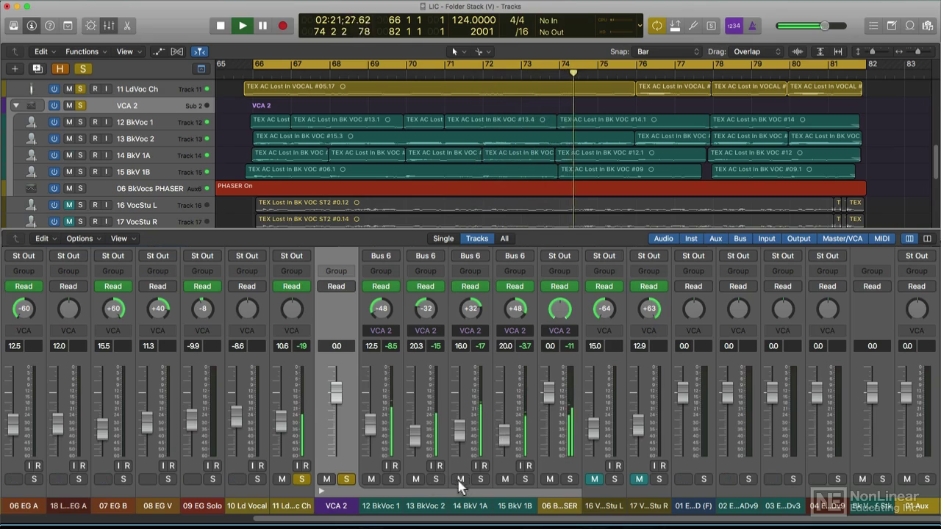
click(505, 479)
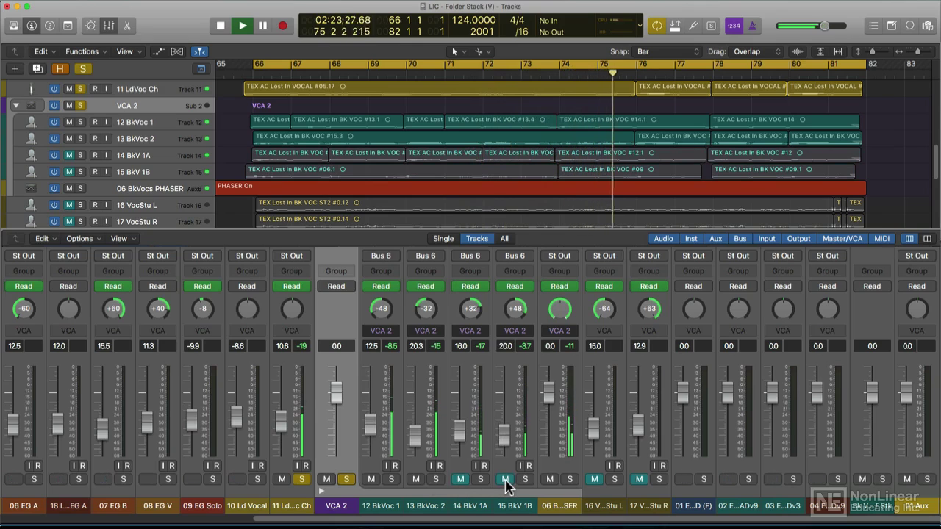
click(505, 479)
click(460, 479)
click(415, 479)
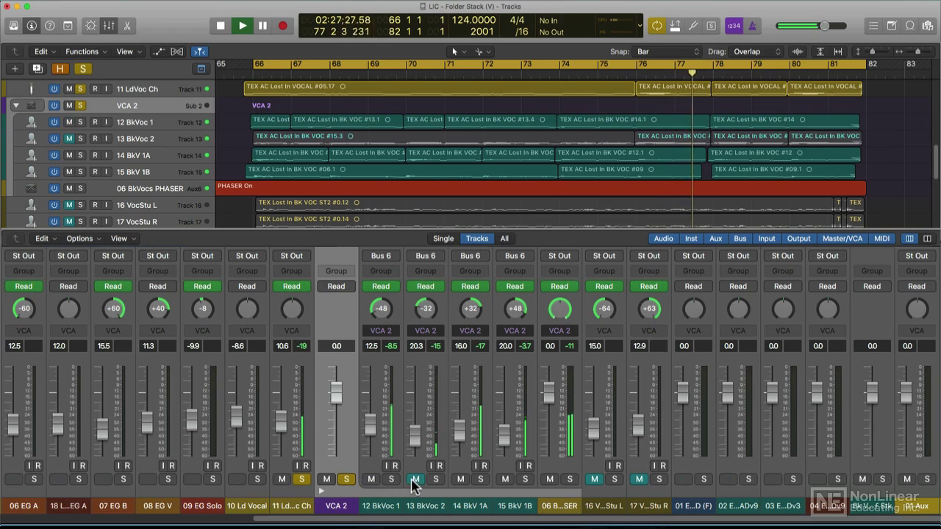
click(416, 479)
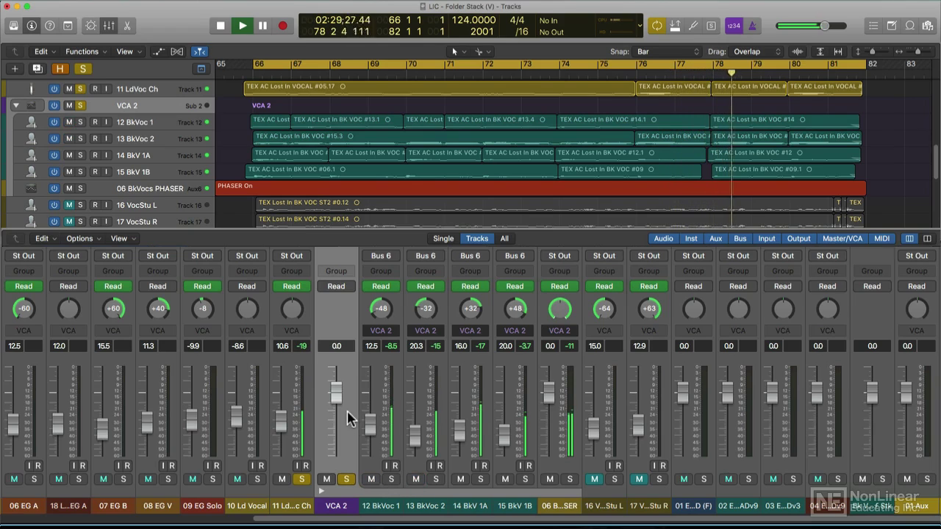